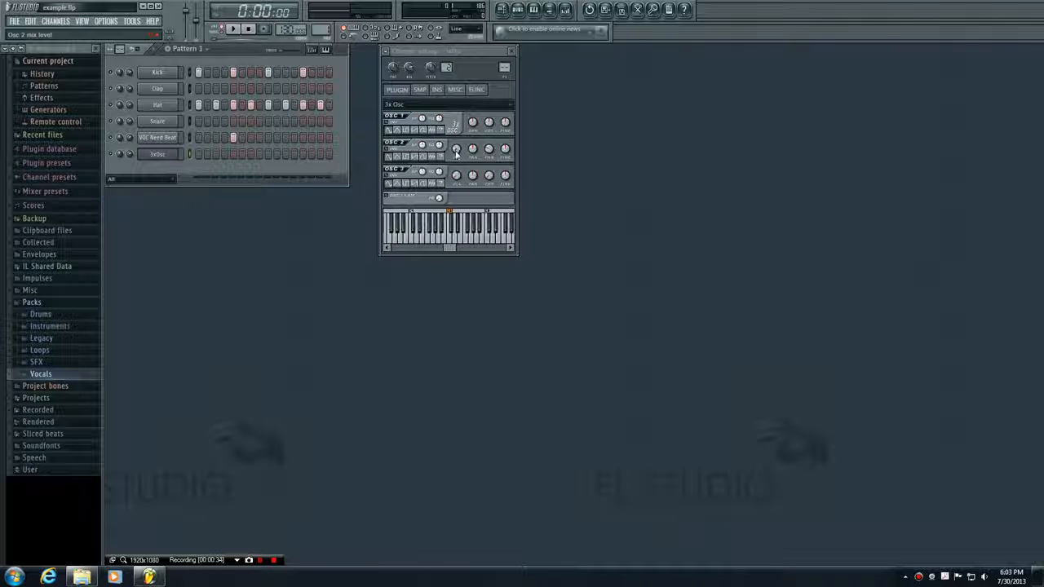
- Adjust oscillator 2's mix level in the 3x Osc plugin while auditioning the C5 note
{"action": "left_click_drag", "start_coordinate": [456, 153], "coordinate": [457, 166]}
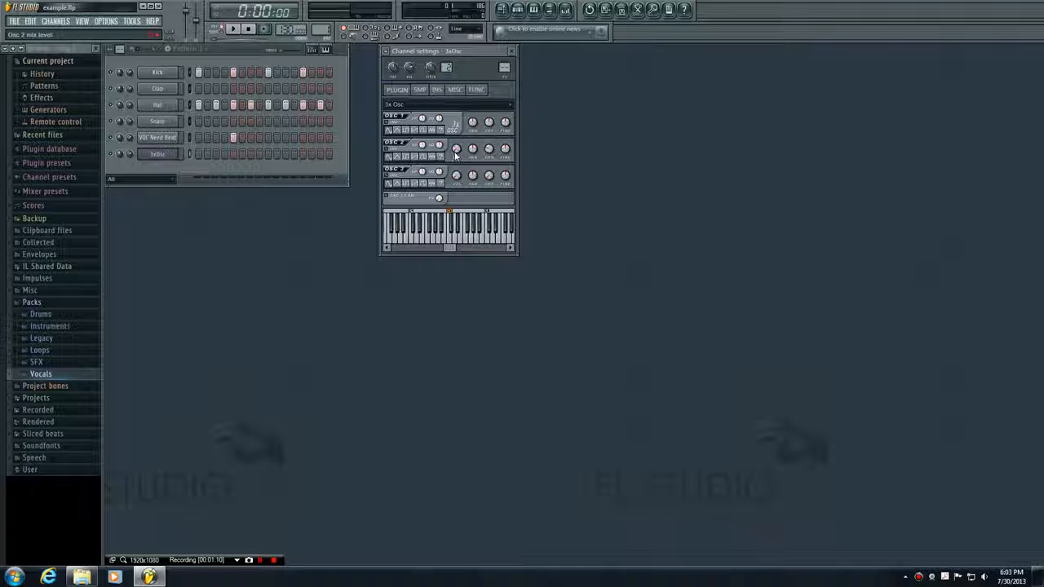
{"action": "left_click", "coordinate": [454, 241]}
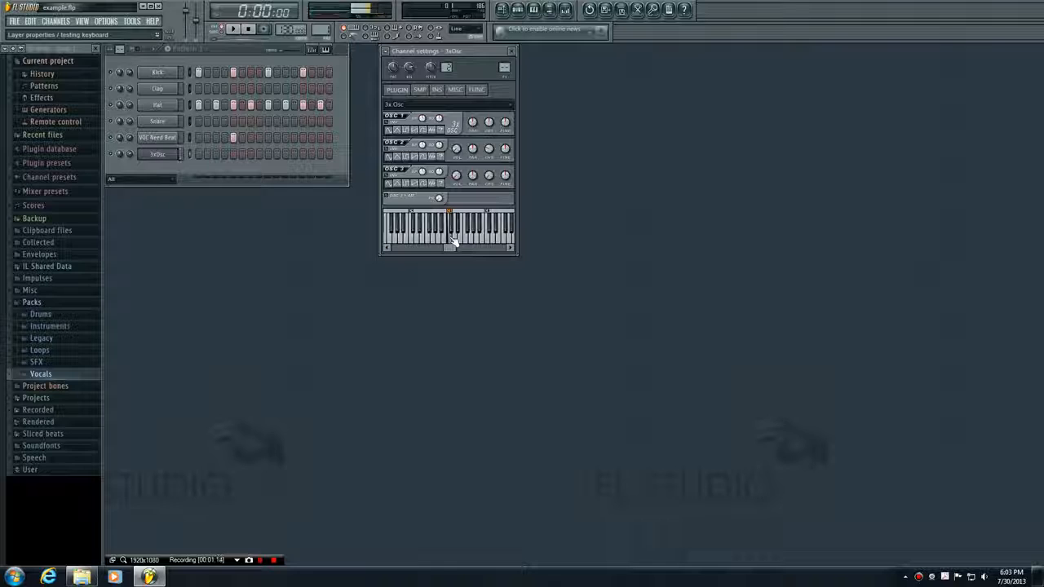
{"action": "left_click", "coordinate": [454, 241]}
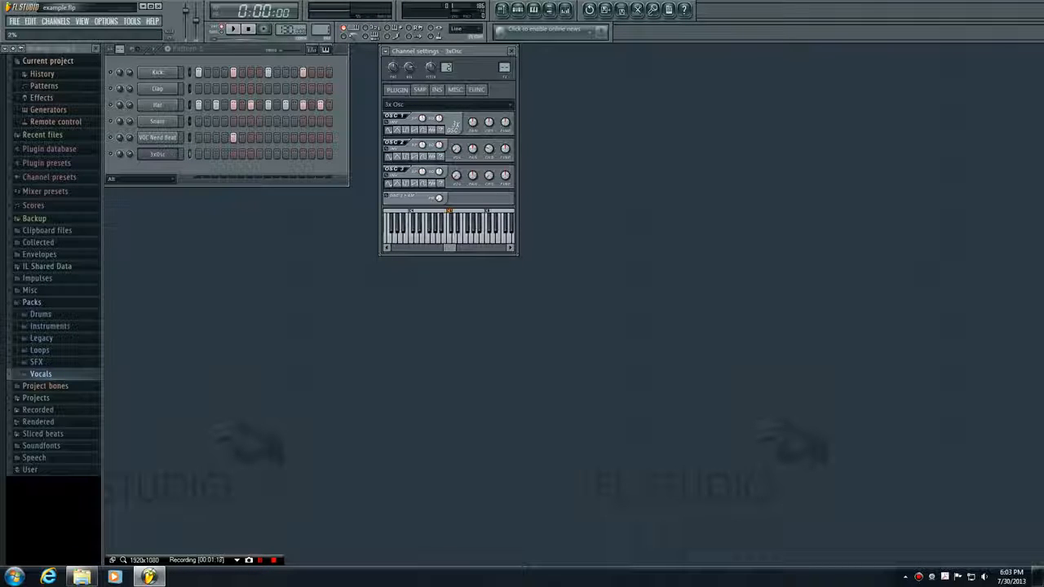
{"action": "key", "text": "q"}
{"action": "key", "text": "q"}
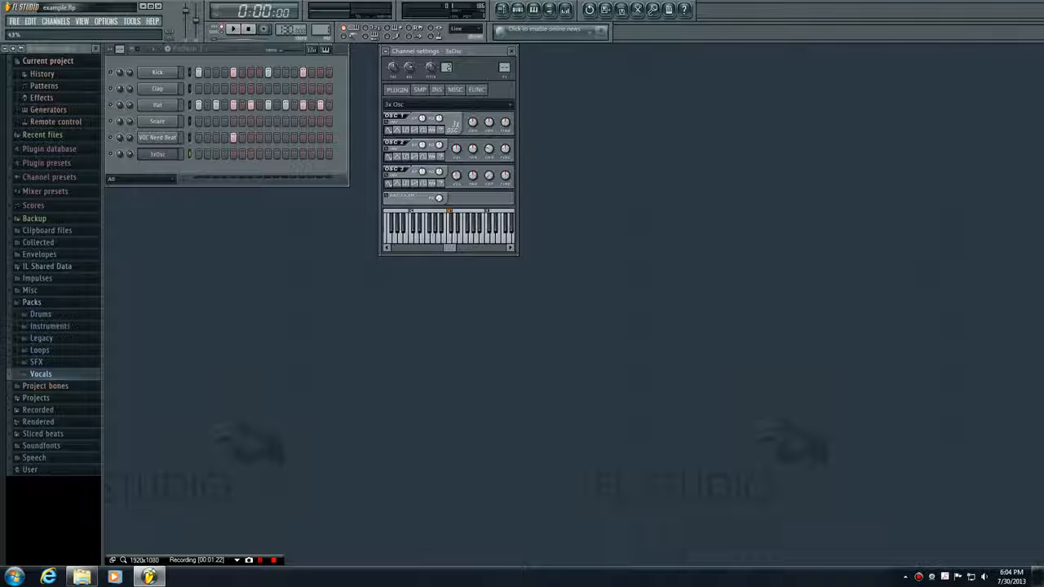
{"action": "key", "text": "q"}
{"action": "key", "text": "q"}
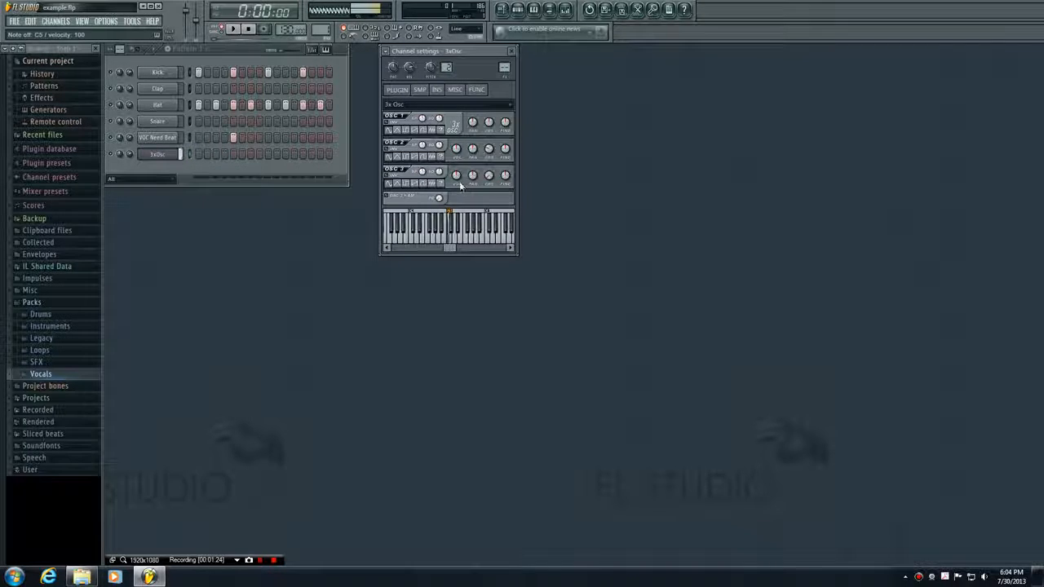
- Turn down the mix levels of oscillators 3 and 2, and audition the C5 note
{"action": "left_click_drag", "start_coordinate": [457, 177], "coordinate": [457, 208]}
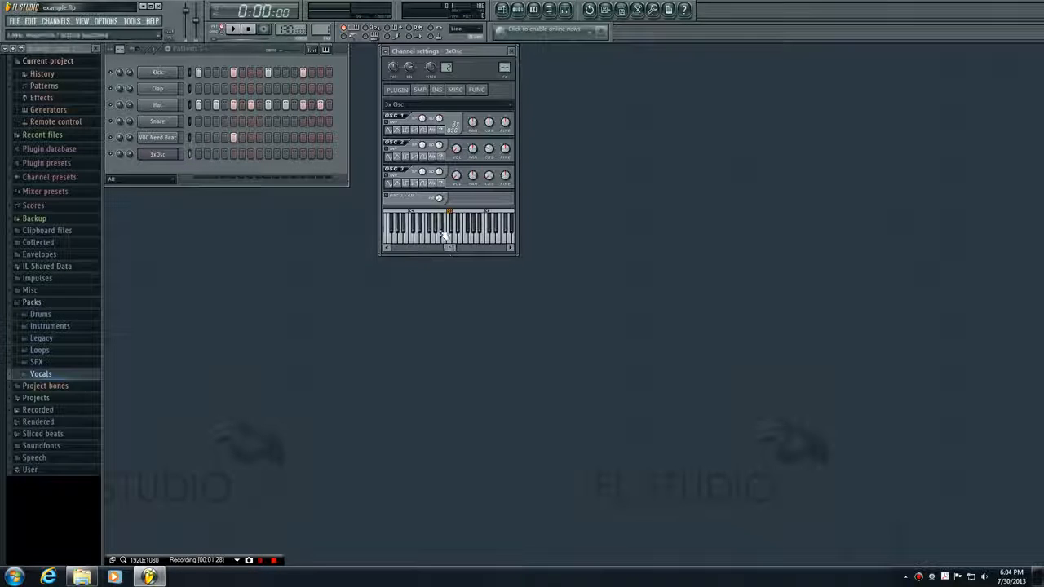
{"action": "left_click_drag", "start_coordinate": [456, 150], "coordinate": [456, 174]}
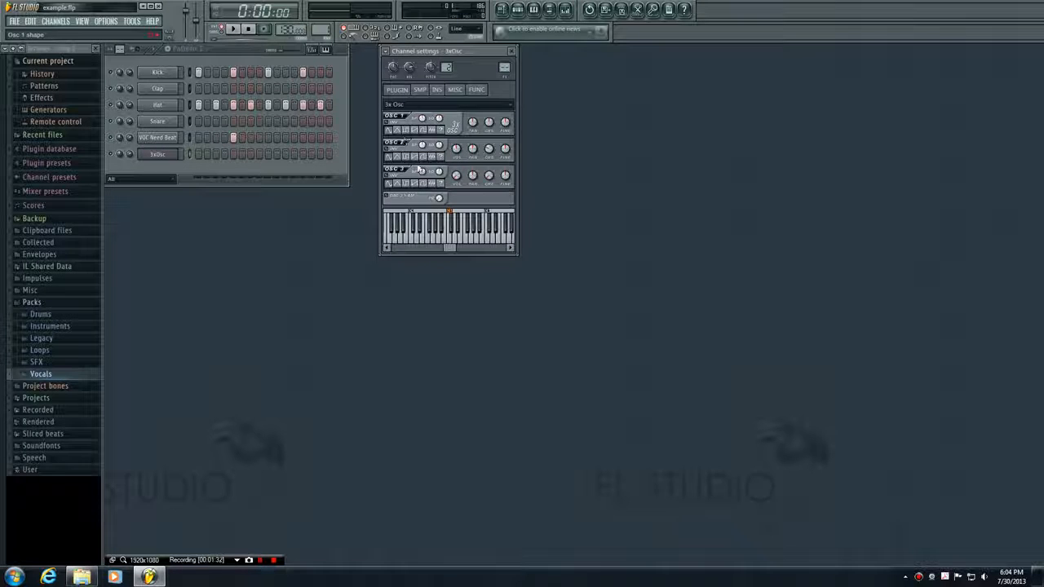
{"action": "key", "text": "q"}
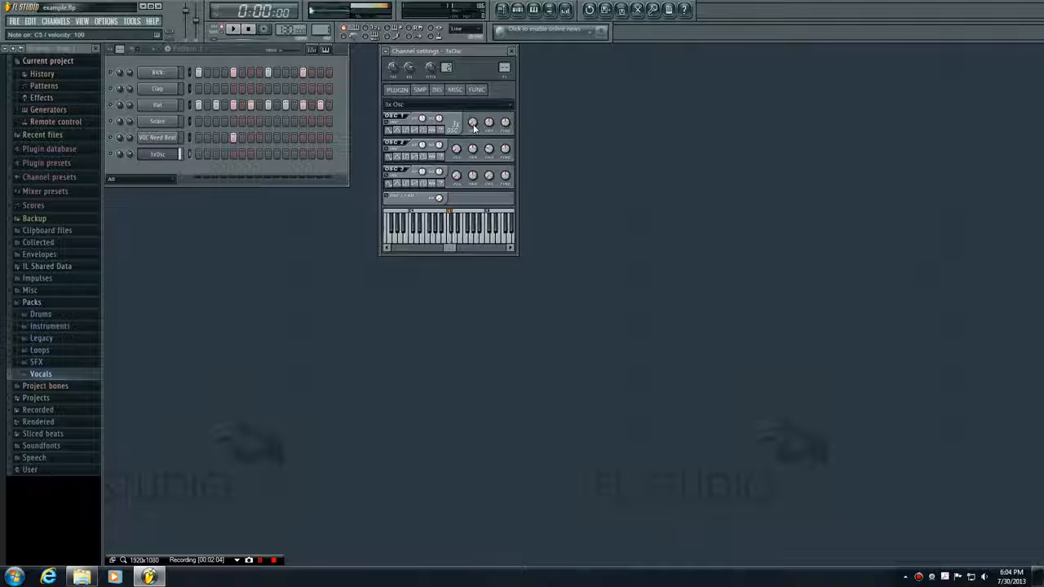
- Adjust oscillator 1's panning and audition the sound with repeated low notes
{"action": "left_click_drag", "start_coordinate": [473, 123], "coordinate": [473, 115]}
{"action": "key", "text": "z"}
{"action": "key", "text": "z"}
{"action": "key", "text": "z"}
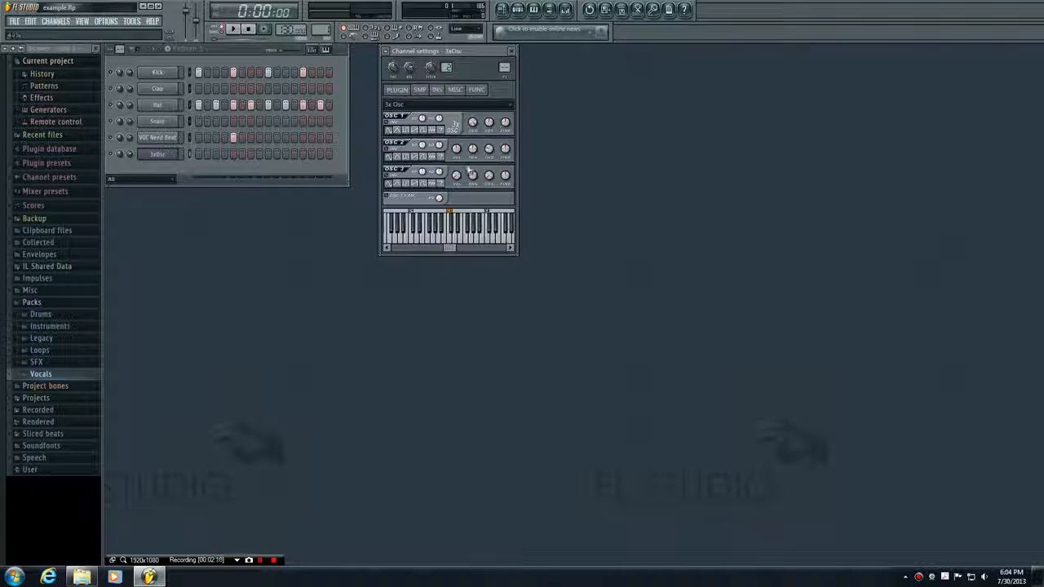
{"action": "key", "text": "z"}
{"action": "key", "text": "z"}
{"action": "key", "text": "z"}
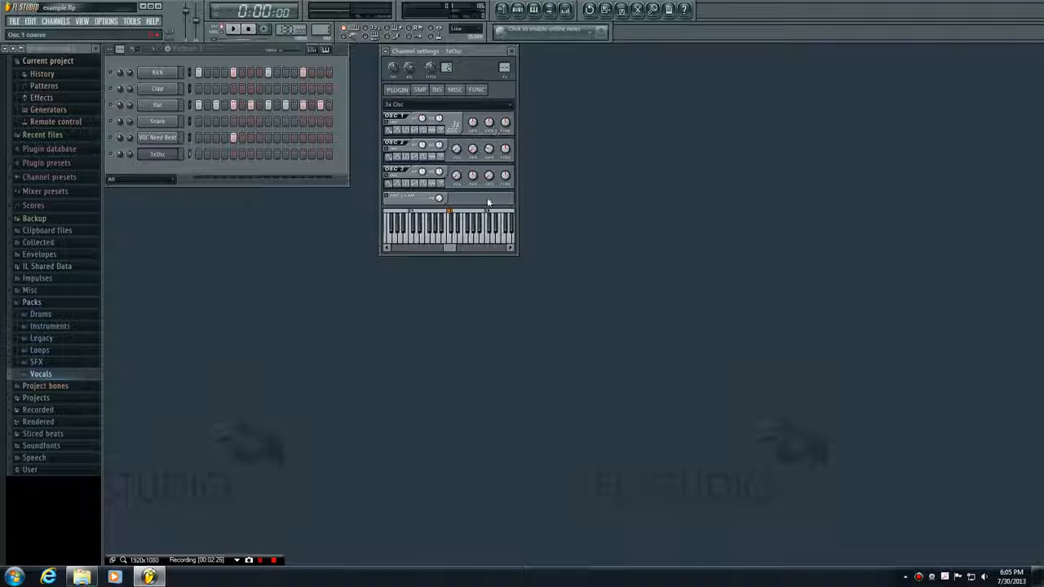
- Adjust oscillator 1's coarse and fine pitch while auditioning the C5 note
{"action": "key", "text": "q"}
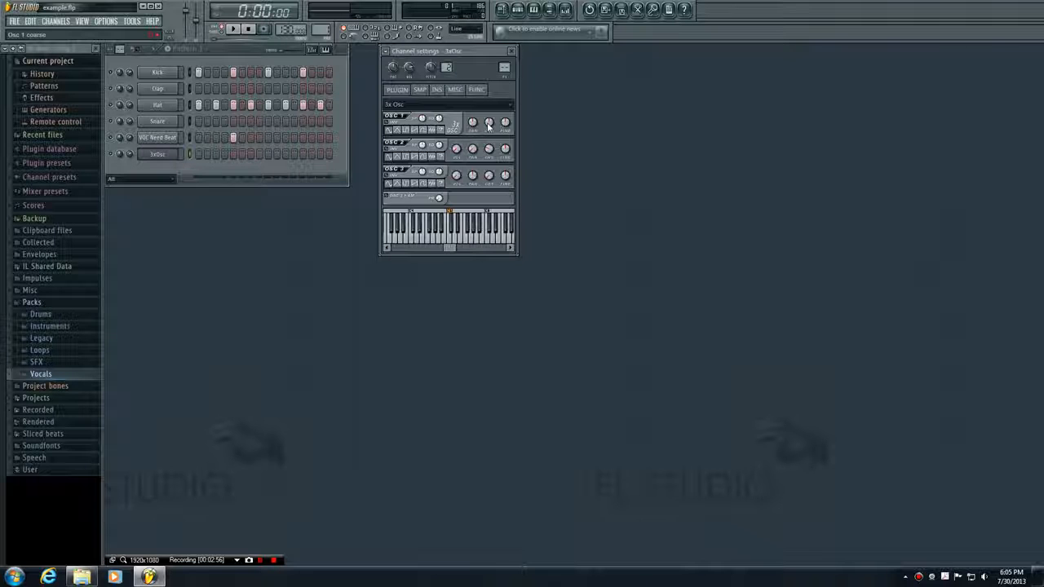
{"action": "key", "text": "q"}
{"action": "mouse_move", "coordinate": [490, 123]}
{"action": "left_mouse_down"}
{"action": "mouse_move", "coordinate": [490, 114]}
{"action": "mouse_move", "coordinate": [490, 141]}
{"action": "mouse_move", "coordinate": [489, 123]}
{"action": "left_mouse_up"}
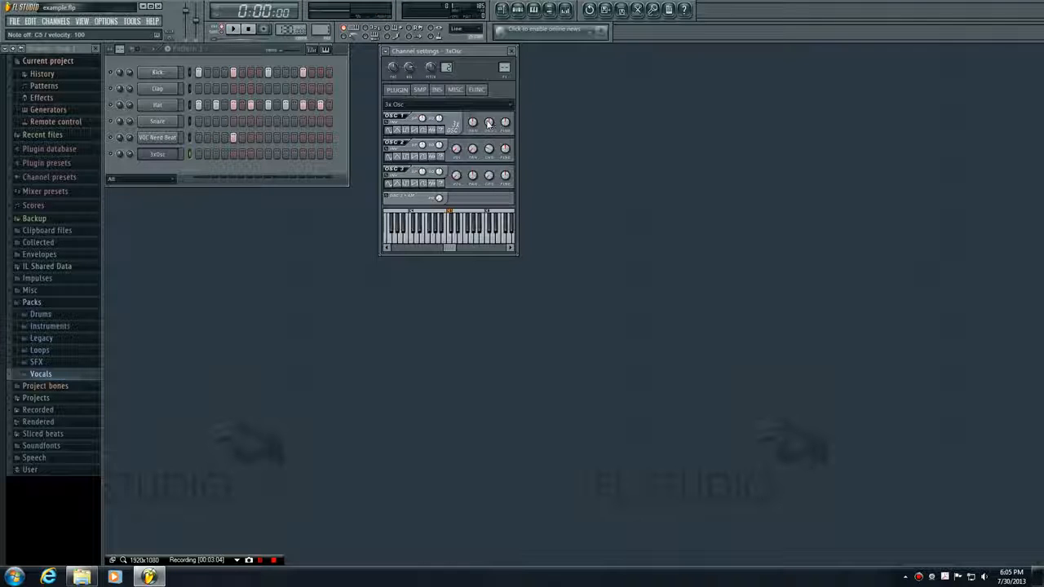
{"action": "left_click", "coordinate": [489, 123]}
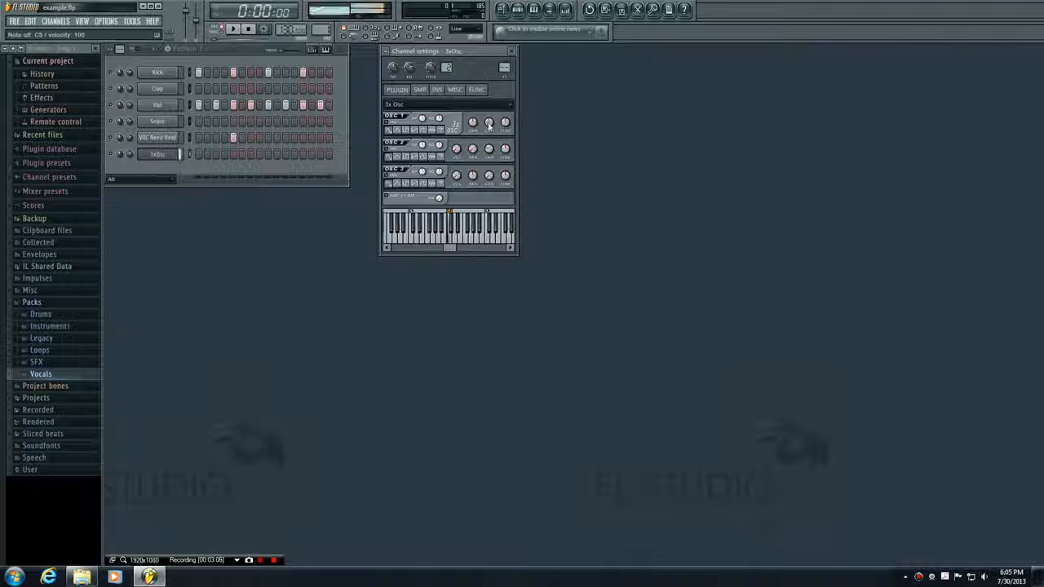
{"action": "left_click_drag", "start_coordinate": [489, 123], "coordinate": [488, 122]}
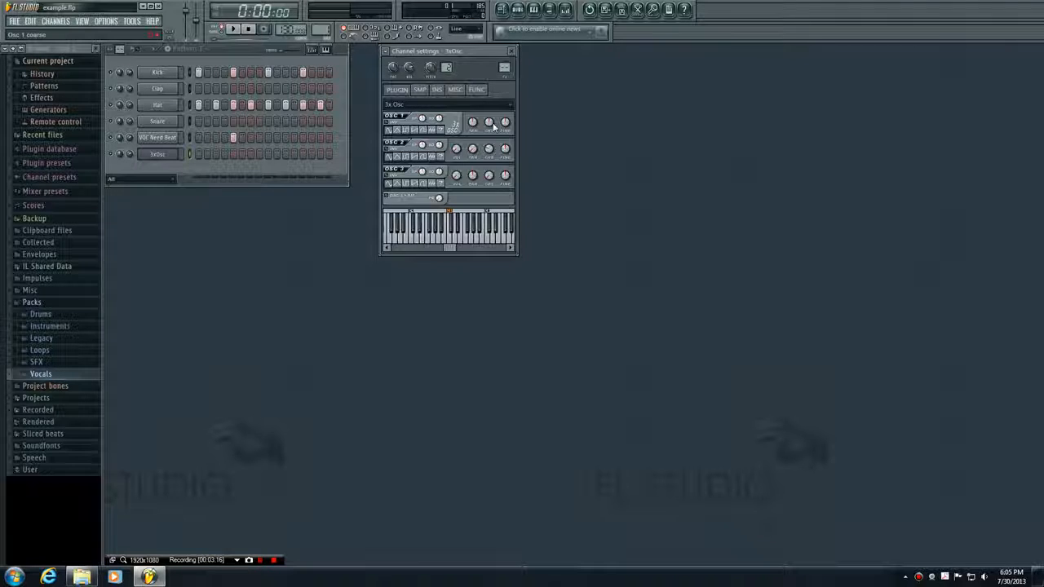
{"action": "mouse_move", "coordinate": [506, 122]}
{"action": "left_mouse_down"}
{"action": "mouse_move", "coordinate": [505, 81]}
{"action": "mouse_move", "coordinate": [505, 121]}
{"action": "left_mouse_up"}
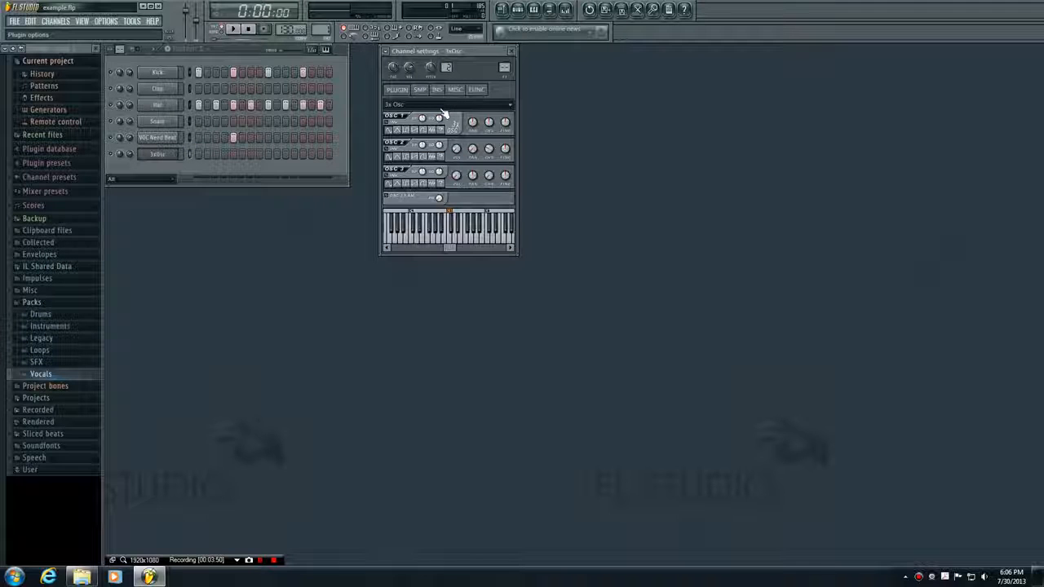
- Move the 3xOsc channel settings window away from the step sequencer and readjust oscillator 2's mix level while auditioning C5
{"action": "left_click_drag", "start_coordinate": [448, 54], "coordinate": [592, 50]}
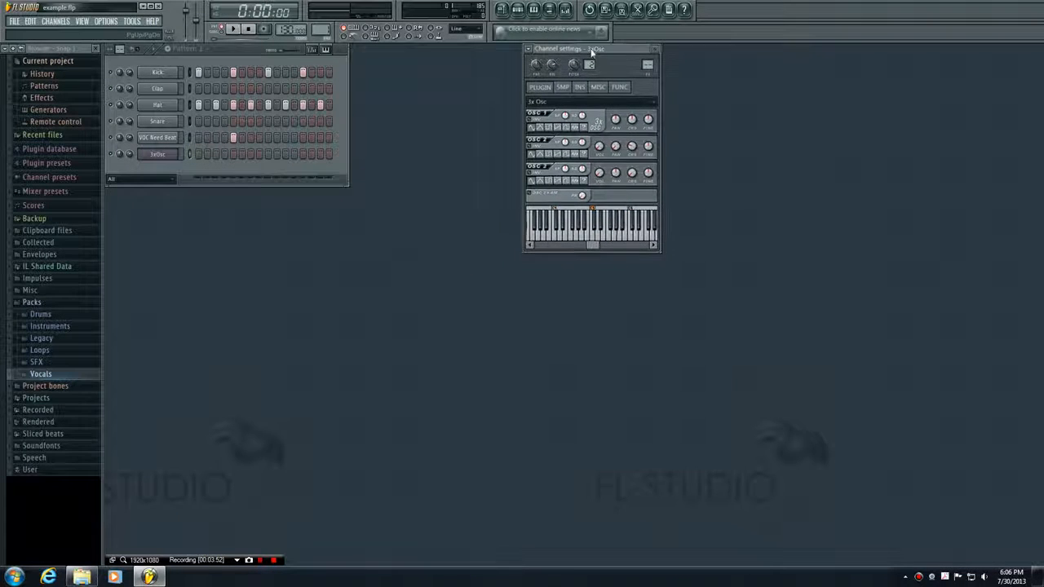
{"action": "left_click", "coordinate": [597, 242]}
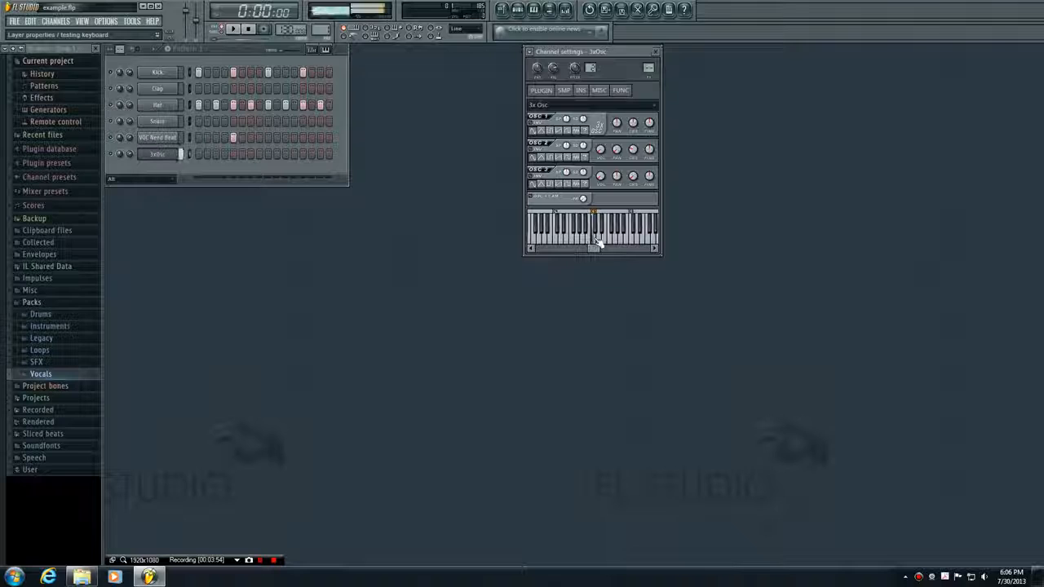
{"action": "left_click", "coordinate": [598, 242]}
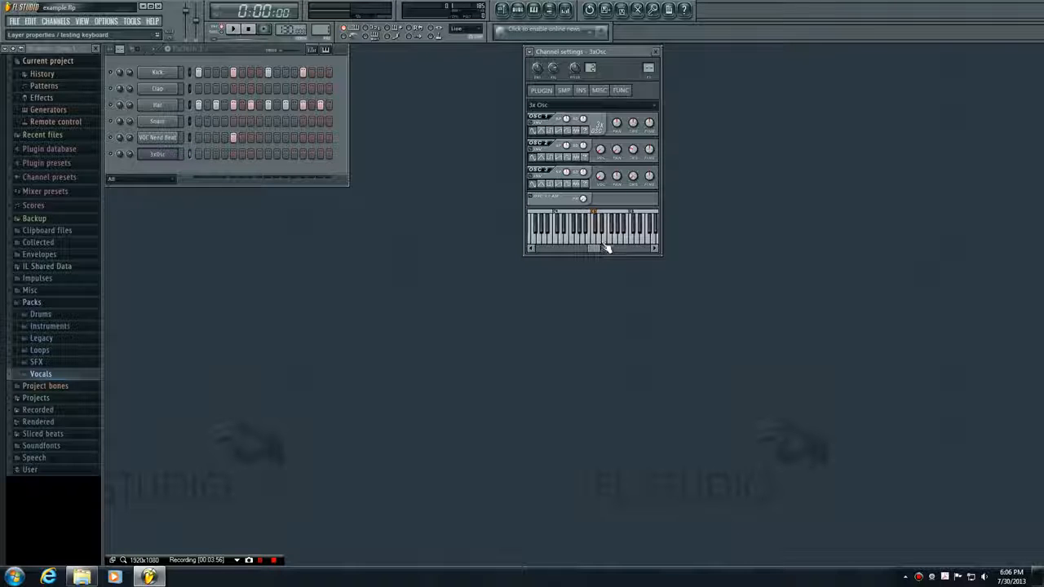
{"action": "left_click_drag", "start_coordinate": [602, 155], "coordinate": [602, 153]}
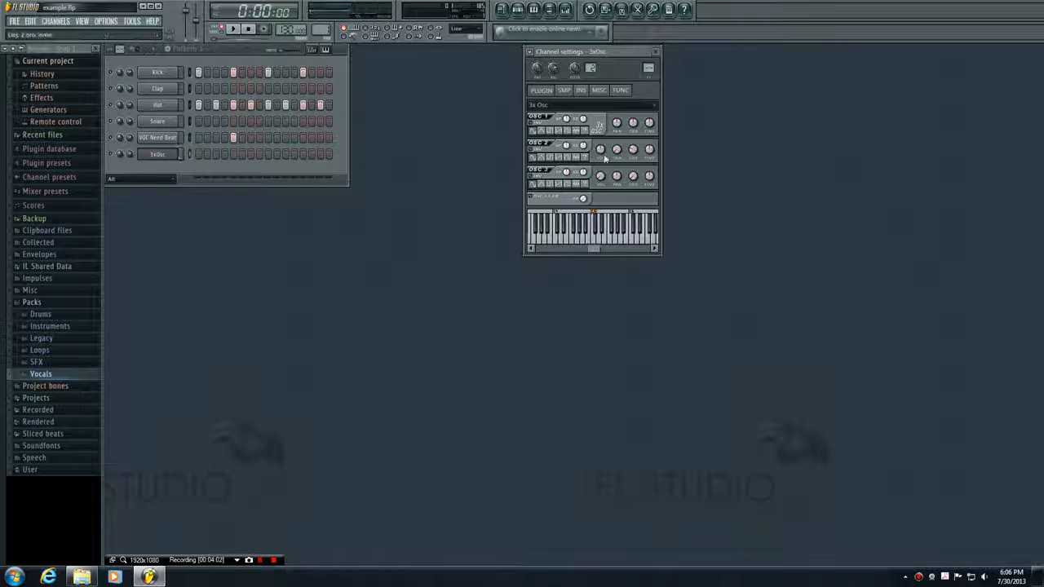
{"action": "left_click_drag", "start_coordinate": [604, 158], "coordinate": [598, 182]}
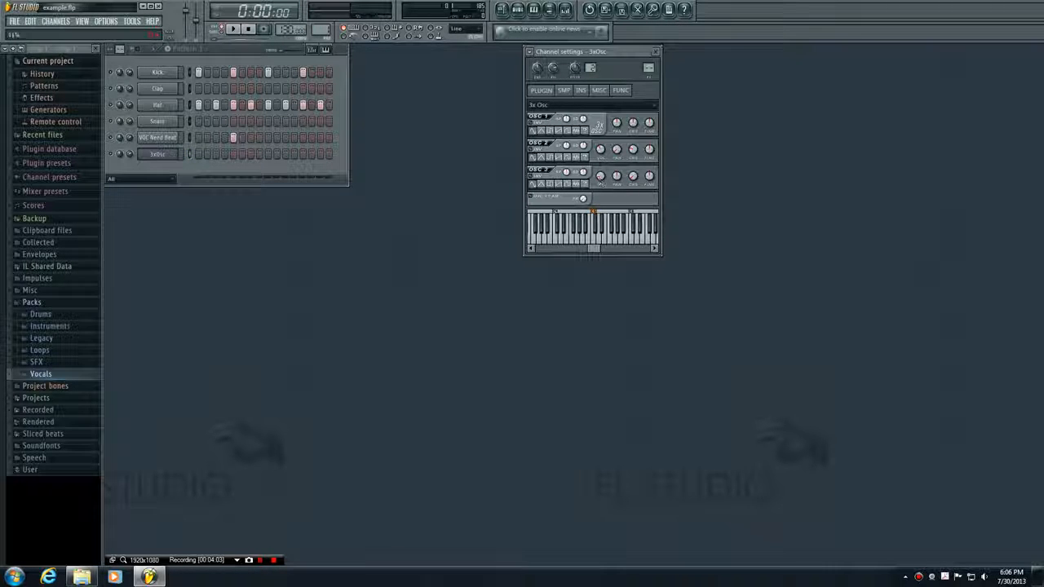
{"action": "left_click", "coordinate": [596, 235]}
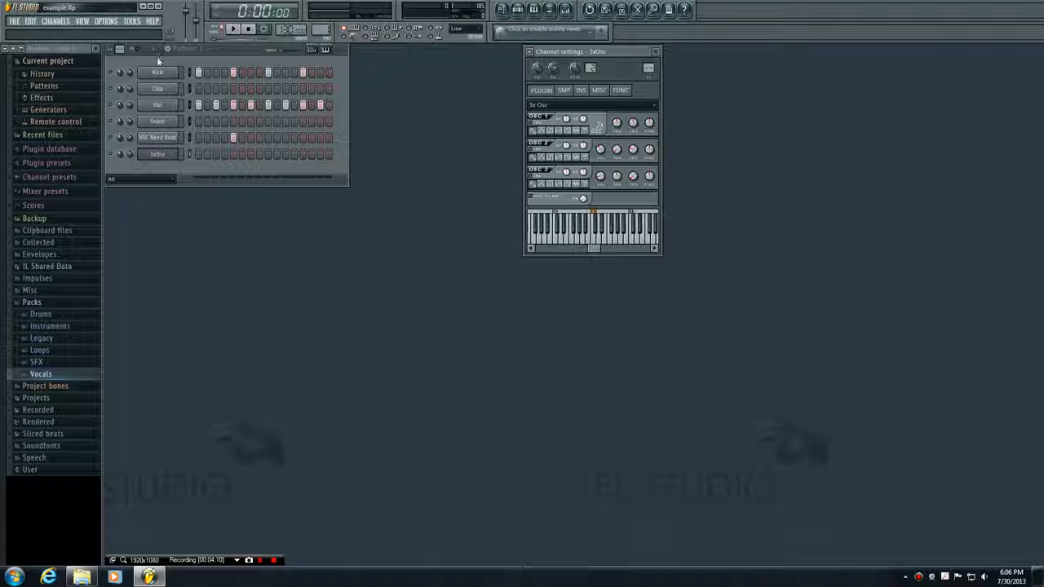
- Place 3xOsc notes on steps 1, 5, 7, 13 and 14 of Pattern 1 and play the pattern
{"action": "key", "text": "space"}
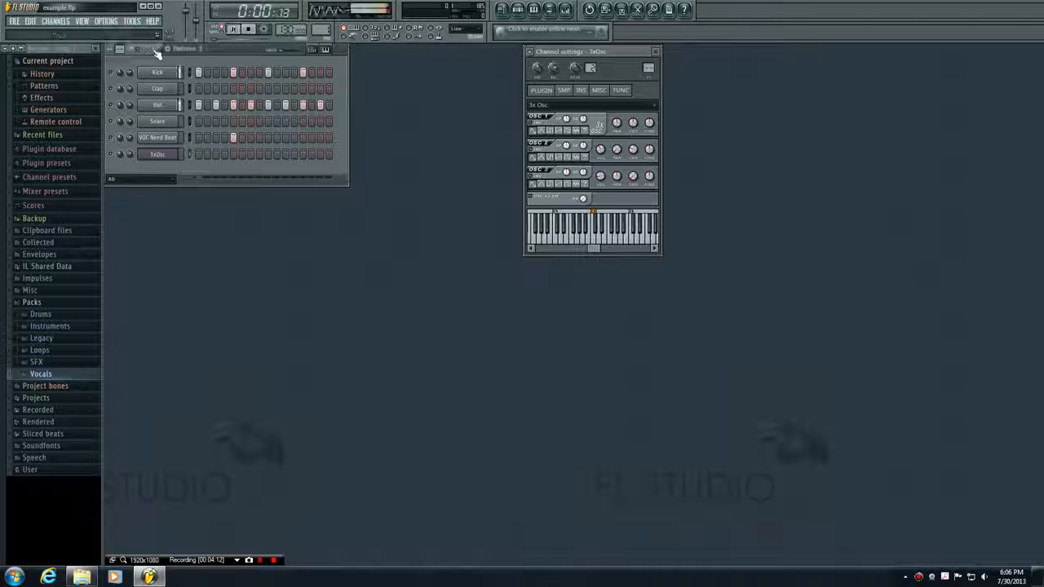
{"action": "left_click", "coordinate": [158, 53]}
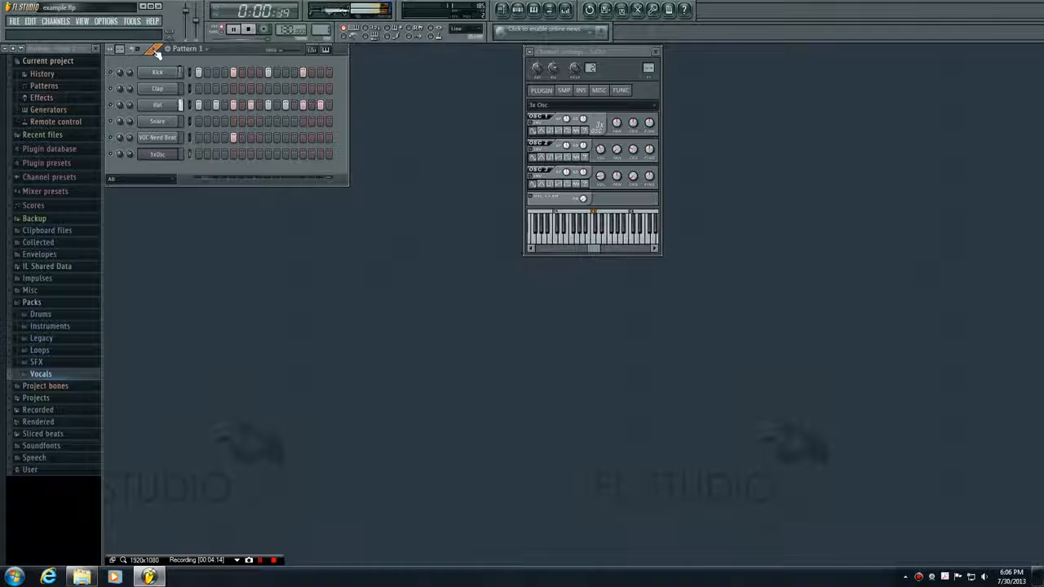
{"action": "left_click", "coordinate": [199, 154]}
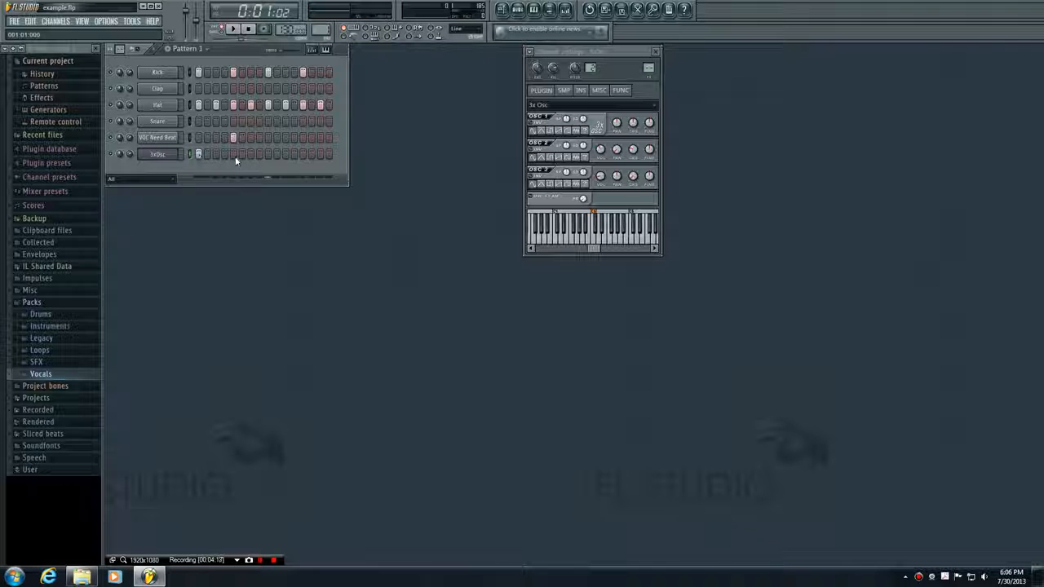
{"action": "left_click", "coordinate": [233, 154]}
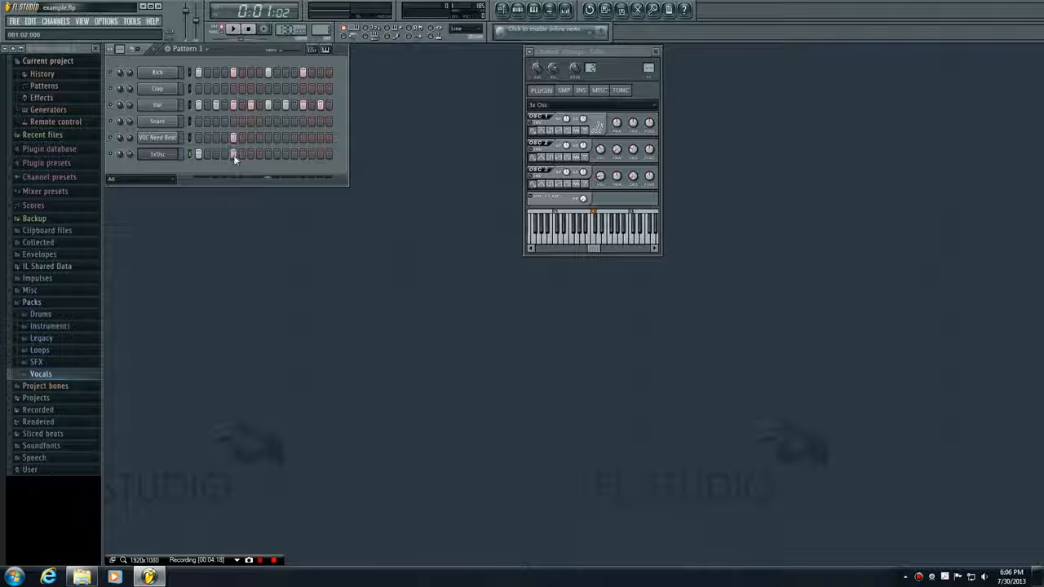
{"action": "left_click", "coordinate": [302, 154]}
{"action": "left_click", "coordinate": [161, 50]}
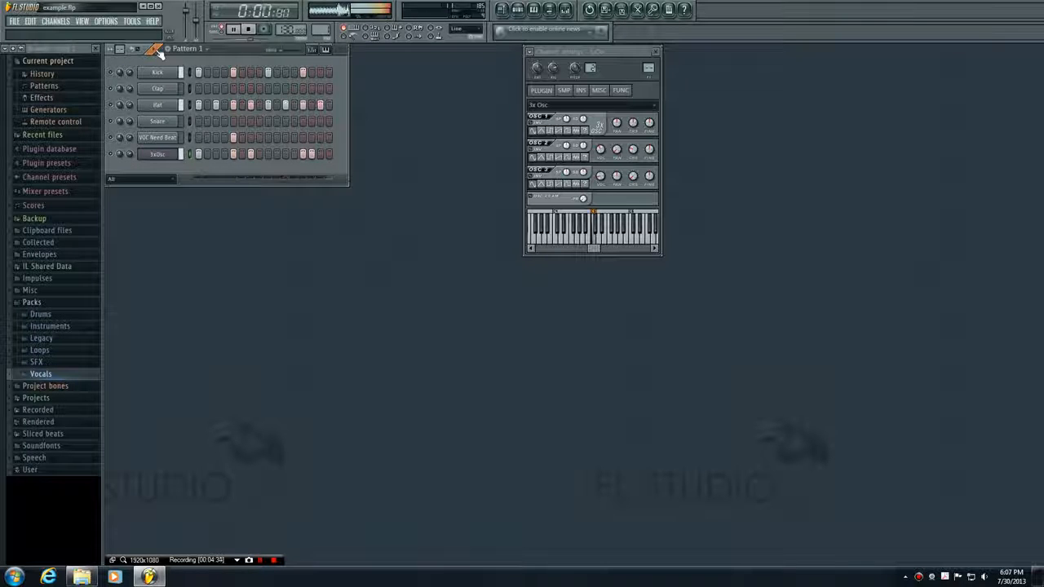
{"action": "left_click", "coordinate": [249, 29]}
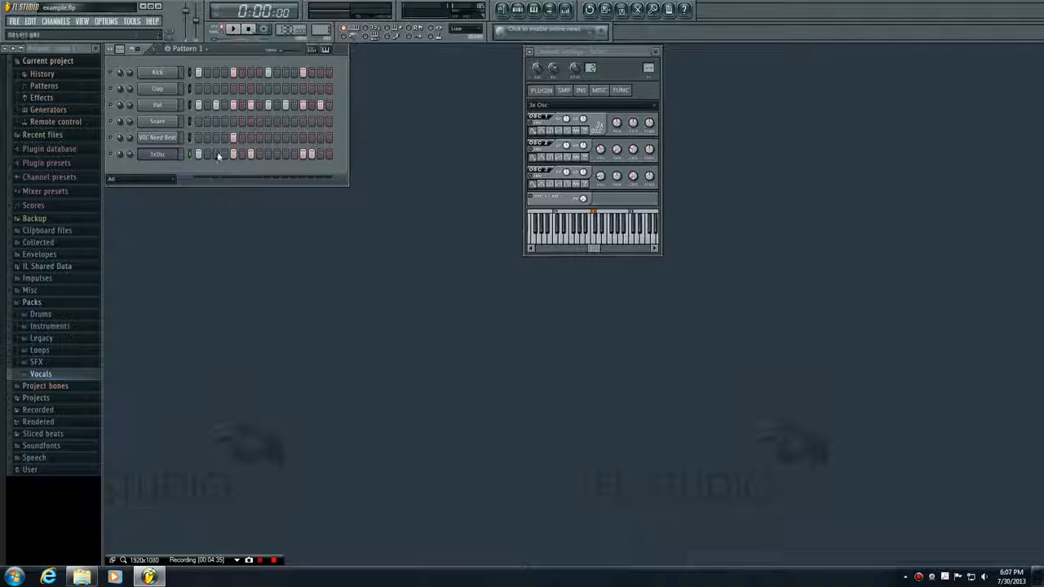
- Solo the 3xOsc channel and play Pattern 1 to hear its notes alone
{"action": "right_click", "coordinate": [112, 154]}
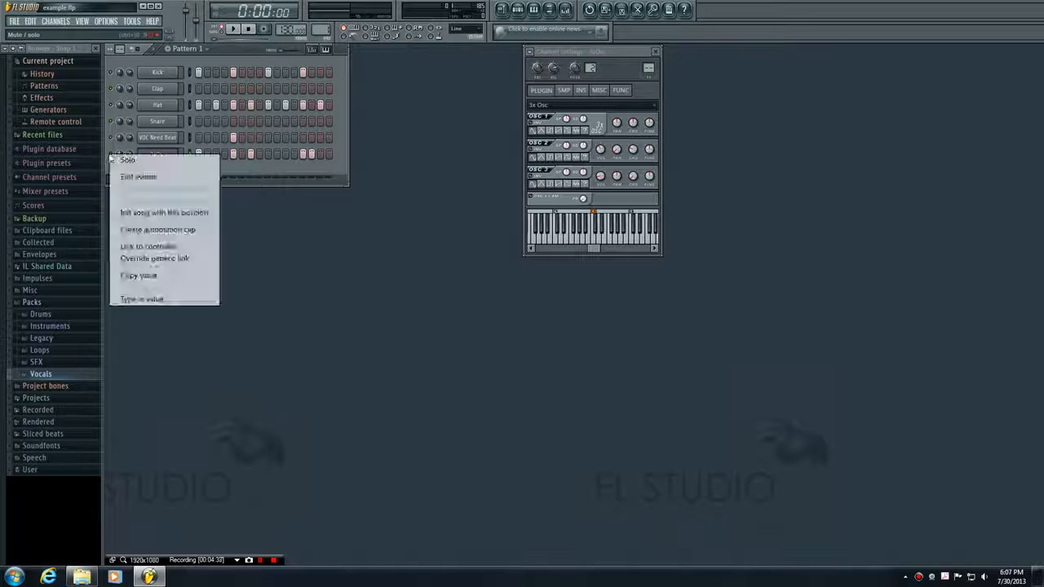
{"action": "left_click", "coordinate": [124, 162]}
{"action": "key", "text": "space"}
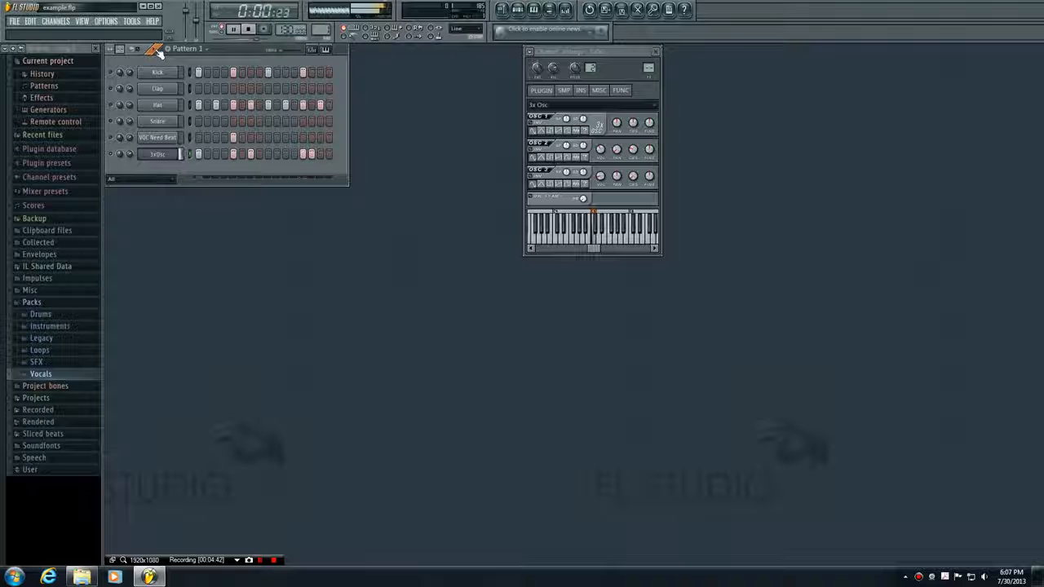
{"action": "left_click", "coordinate": [249, 29]}
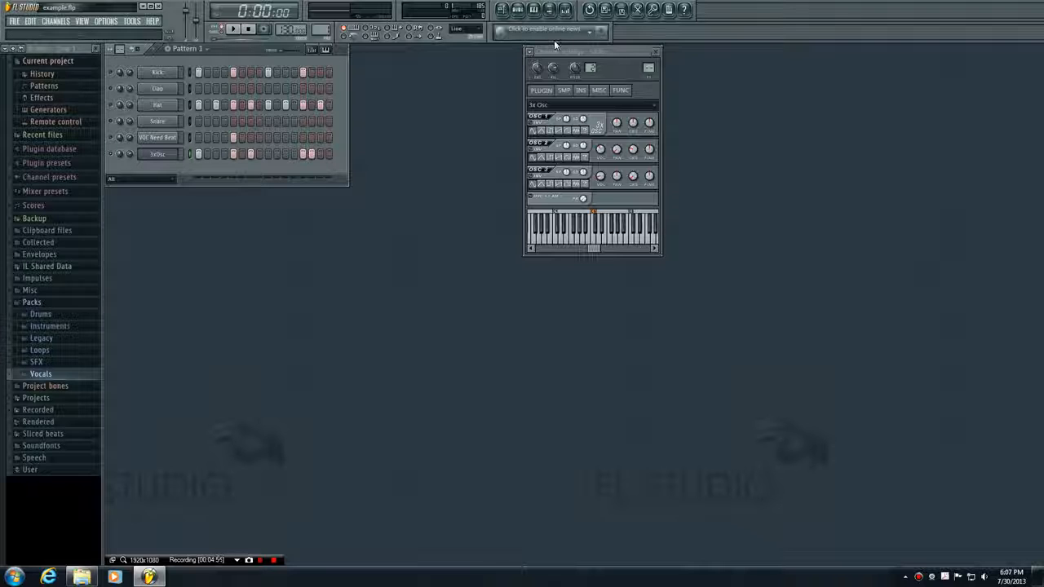
- Close the 3xOsc channel settings, raise the pitches of steps 5, 7, 13 and 14 in the keyboard editor, and play Pattern 1
{"action": "left_click", "coordinate": [657, 54]}
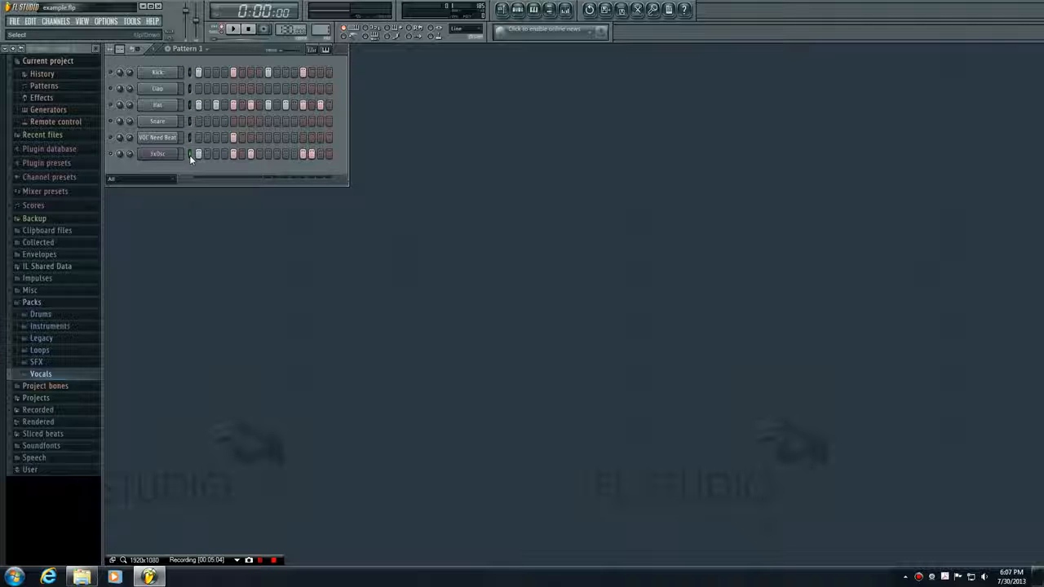
{"action": "left_click", "coordinate": [326, 51]}
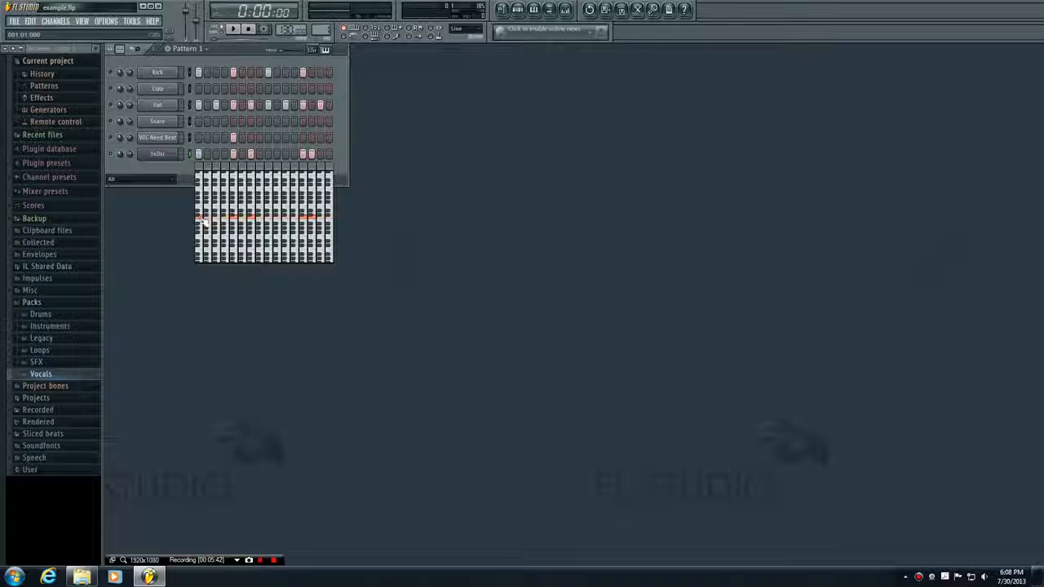
{"action": "left_click", "coordinate": [203, 220]}
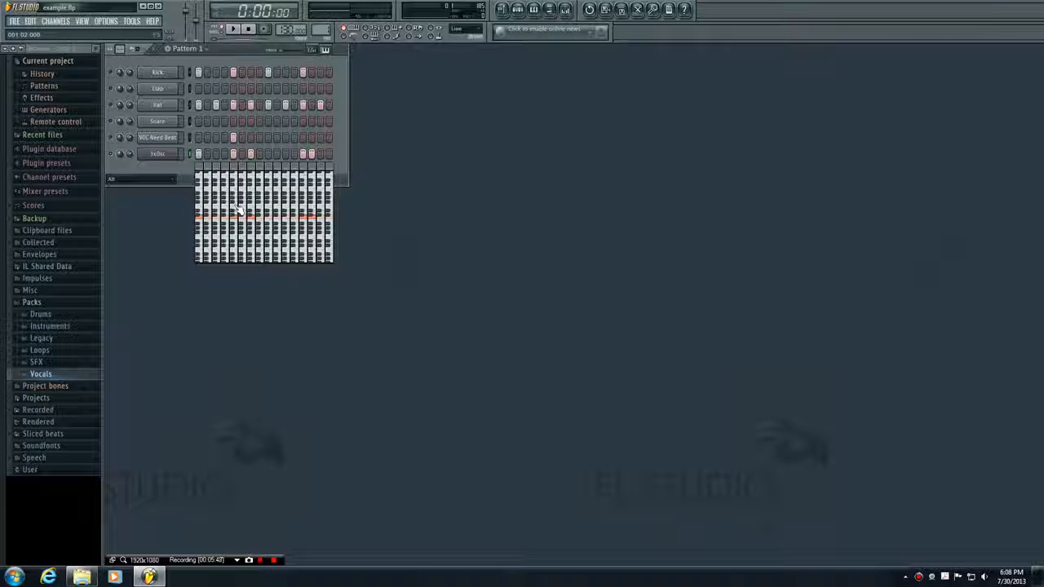
{"action": "left_click", "coordinate": [235, 205]}
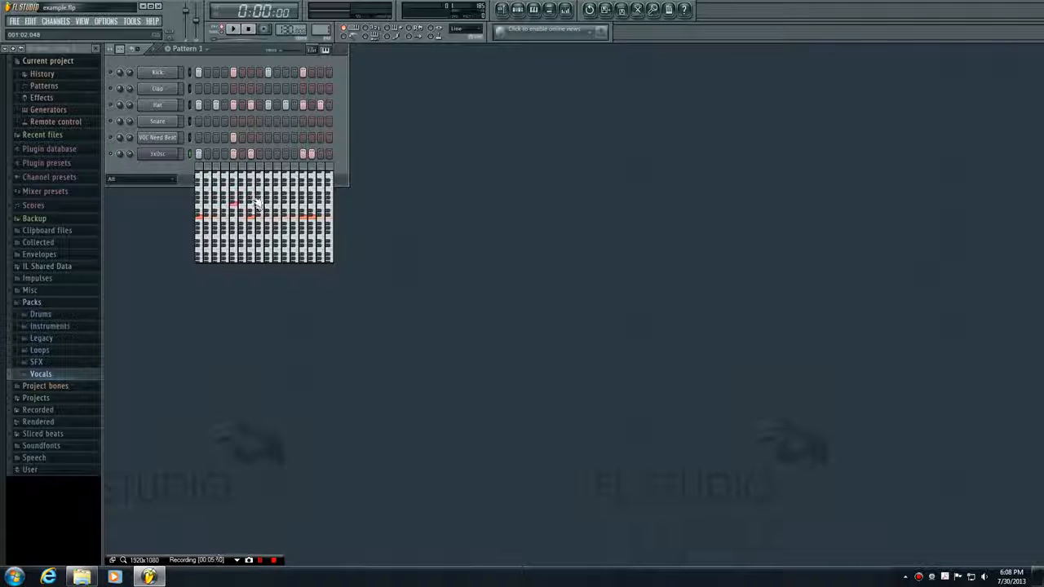
{"action": "left_click", "coordinate": [253, 196]}
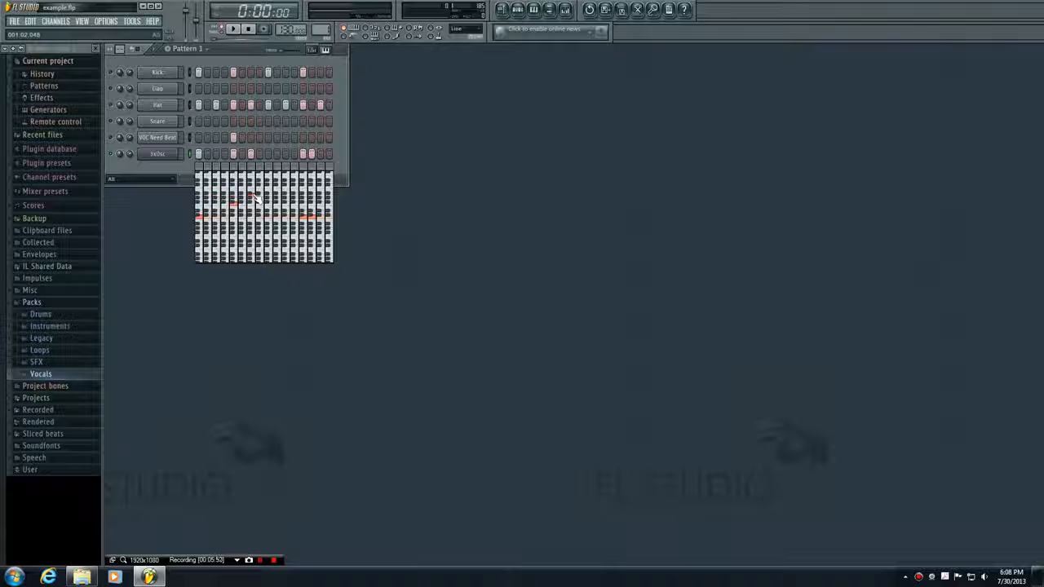
{"action": "left_click", "coordinate": [314, 204]}
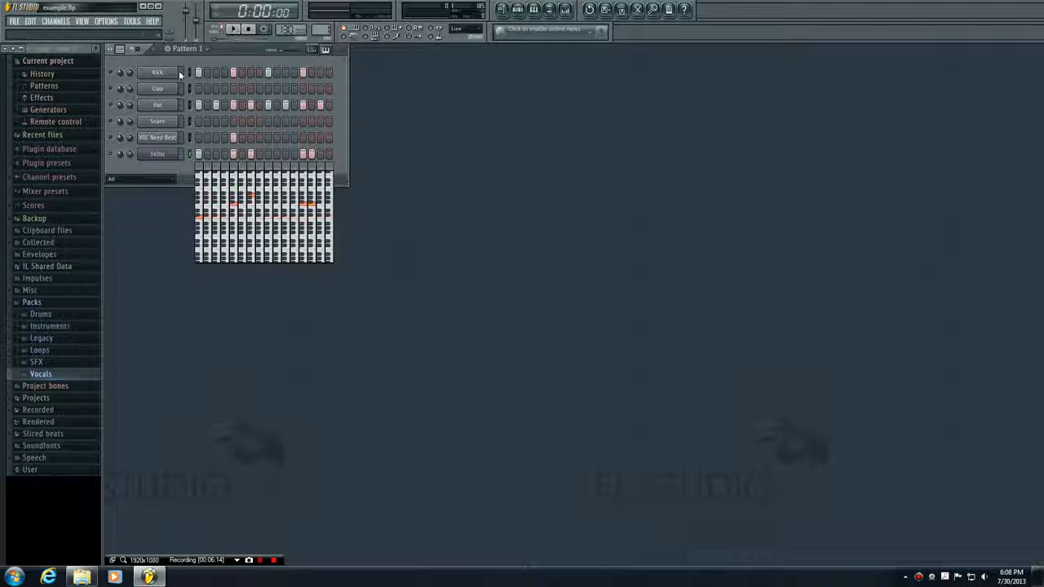
{"action": "key", "text": "space"}
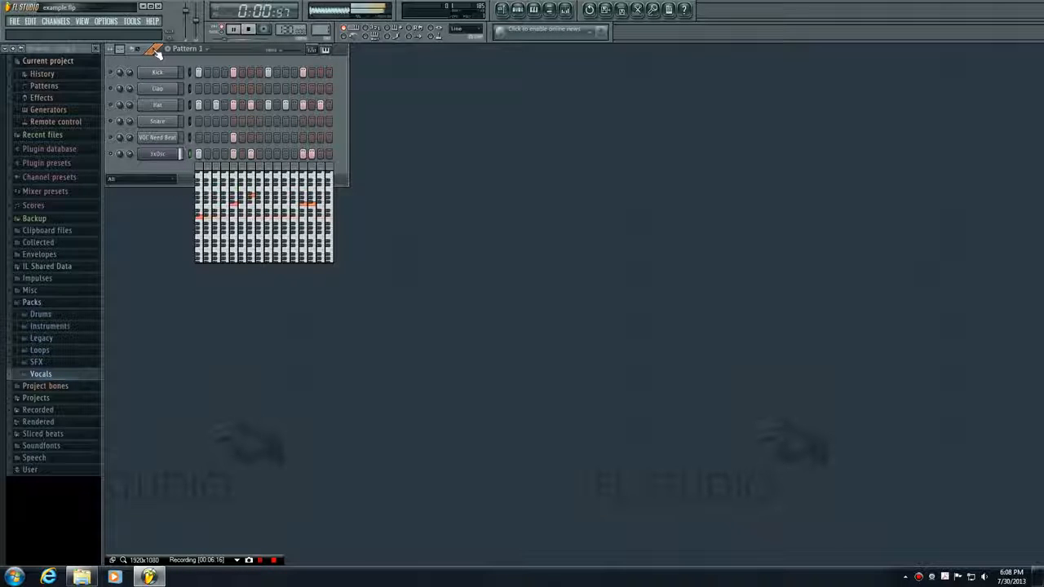
{"action": "left_click", "coordinate": [251, 32]}
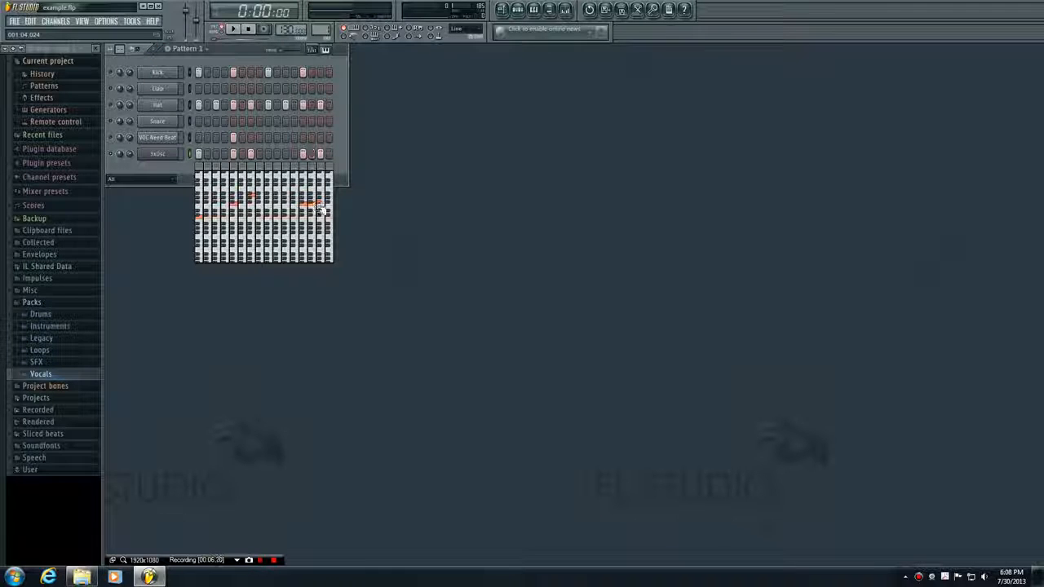
- Play Pattern 1 while adding 3xOsc notes on steps 12 and 15, pitching step 12 high and step 15 lower
{"action": "left_click", "coordinate": [234, 30]}
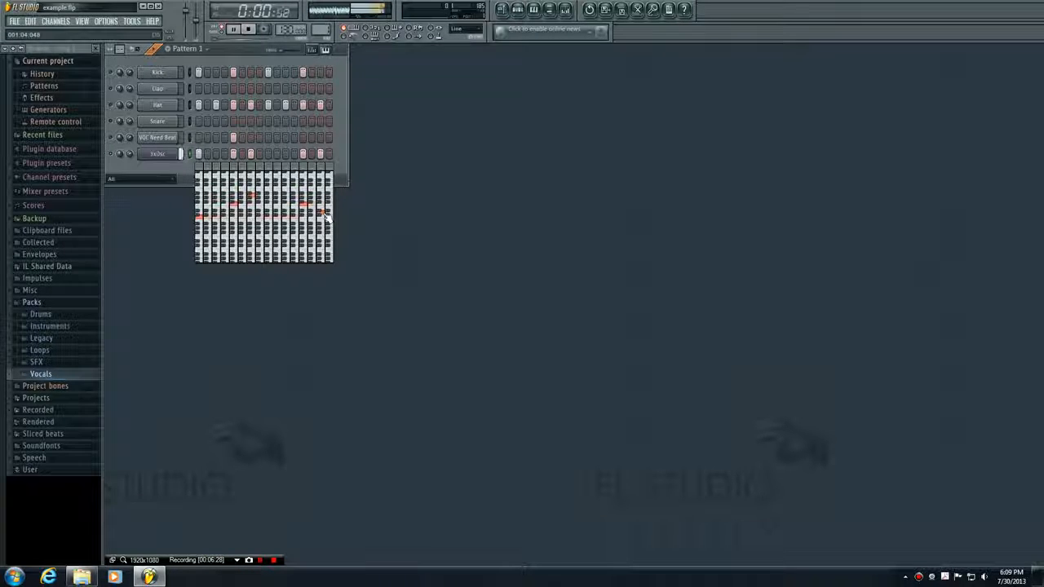
{"action": "left_click", "coordinate": [295, 199]}
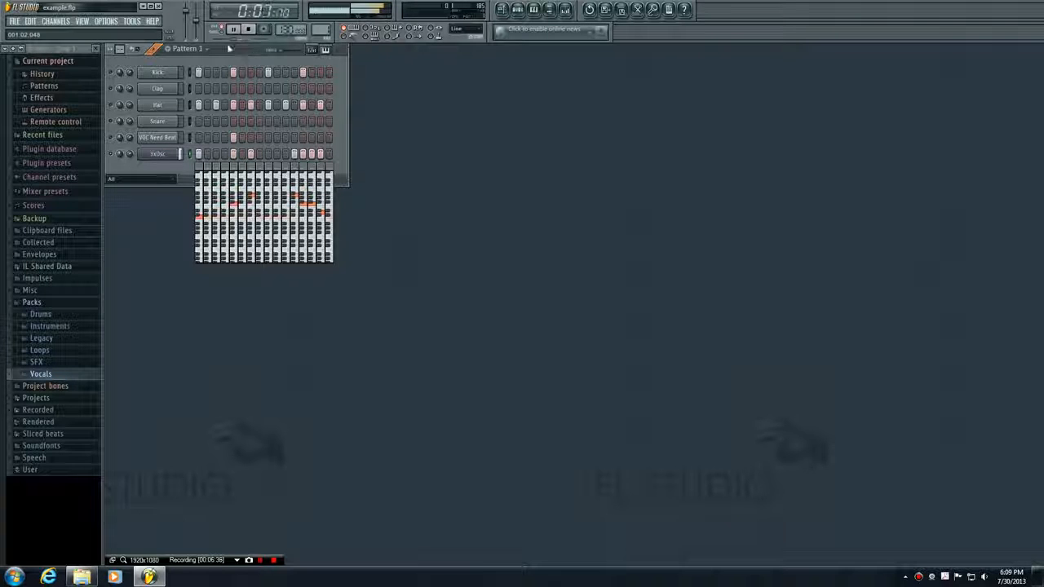
{"action": "left_click", "coordinate": [250, 29]}
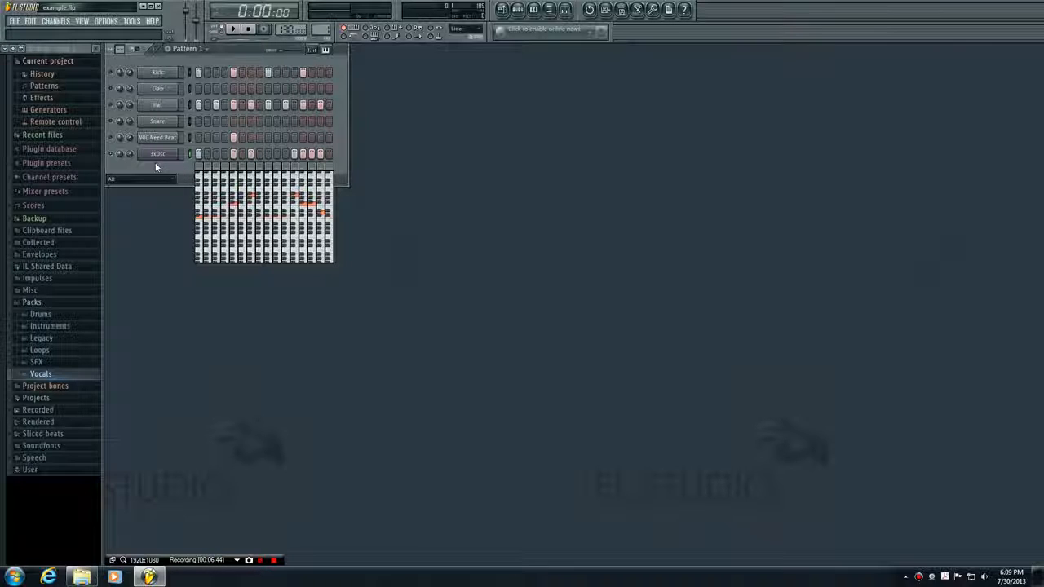
- Unsolo the 3xOsc channel so all channels are enabled, and play Pattern 1 with the drums and vocal
{"action": "right_click", "coordinate": [114, 73]}
{"action": "left_click", "coordinate": [123, 78]}
{"action": "right_click", "coordinate": [117, 80]}
{"action": "left_click", "coordinate": [122, 78]}
{"action": "key", "text": "space"}
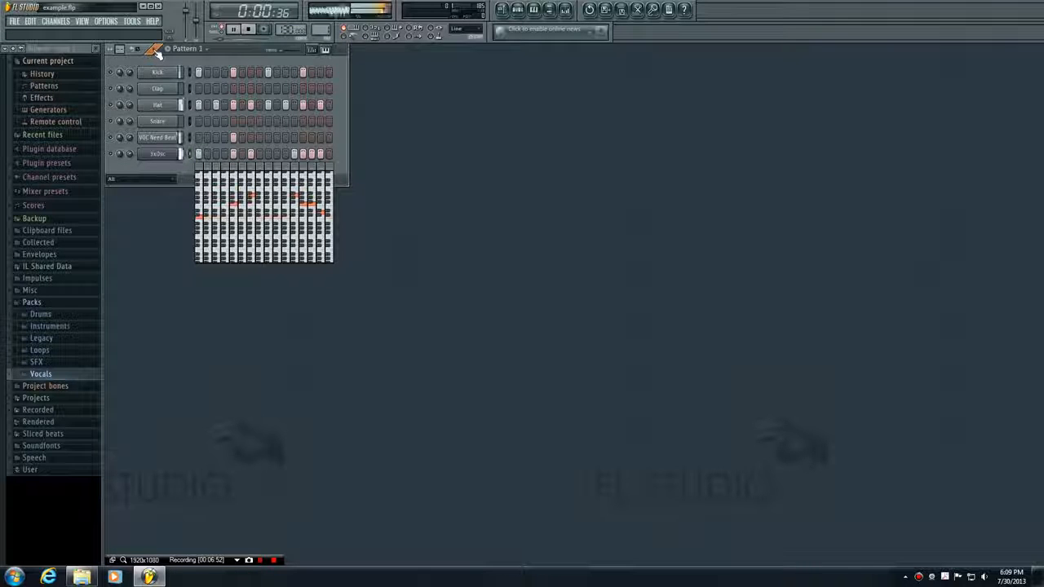
{"action": "left_click", "coordinate": [249, 31]}
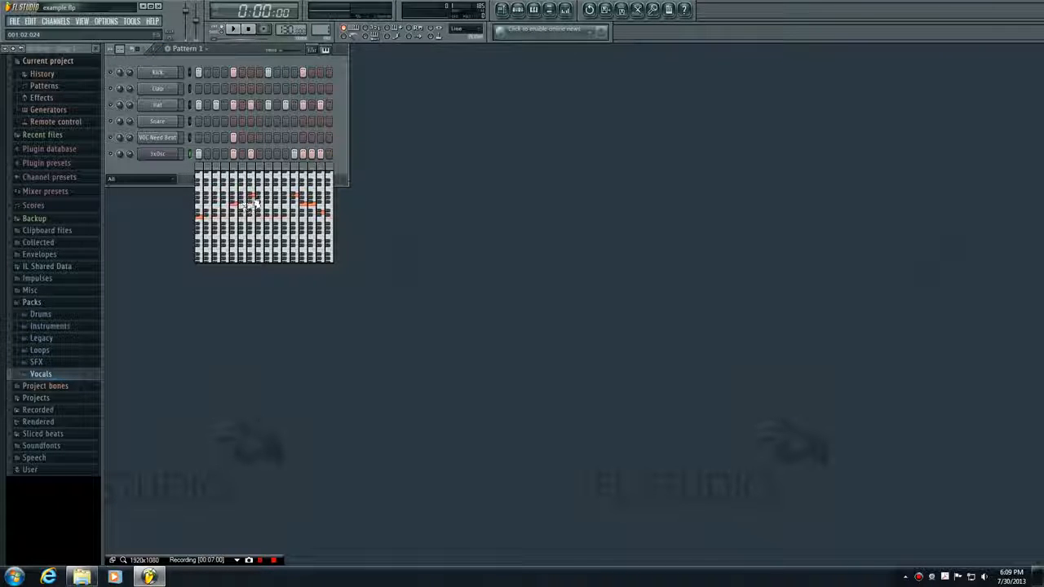
- Add a second 3x Osc channel to the project
{"action": "left_click", "coordinate": [57, 21]}
{"action": "mouse_move", "coordinate": [82, 32]}
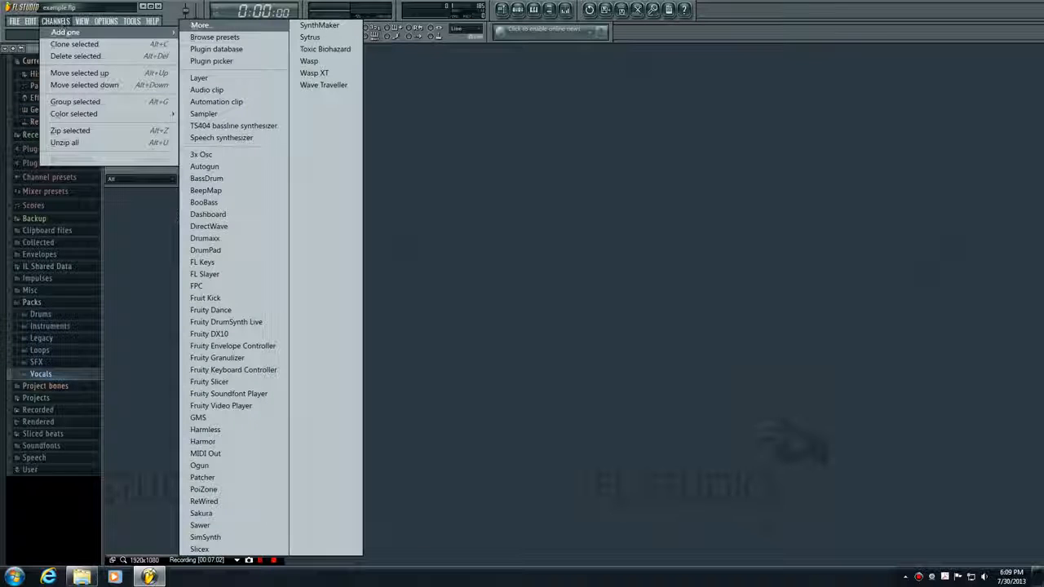
{"action": "left_click", "coordinate": [220, 154]}
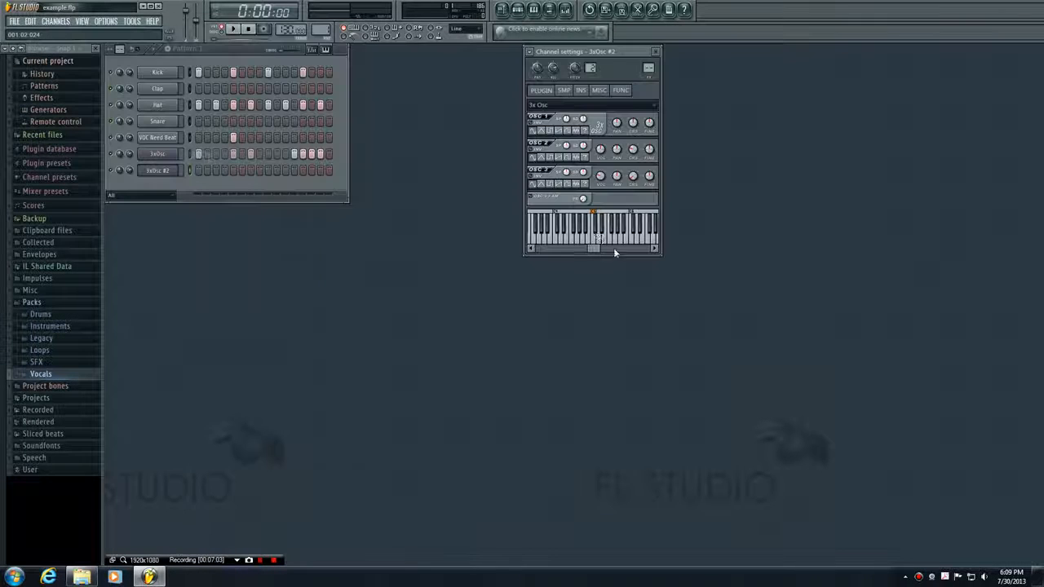
{"action": "left_click", "coordinate": [197, 170]}
{"action": "left_click", "coordinate": [216, 171]}
{"action": "left_click", "coordinate": [233, 171]}
{"action": "left_click", "coordinate": [250, 172]}
{"action": "left_click", "coordinate": [259, 171]}
{"action": "left_click", "coordinate": [295, 171]}
{"action": "left_click", "coordinate": [303, 171]}
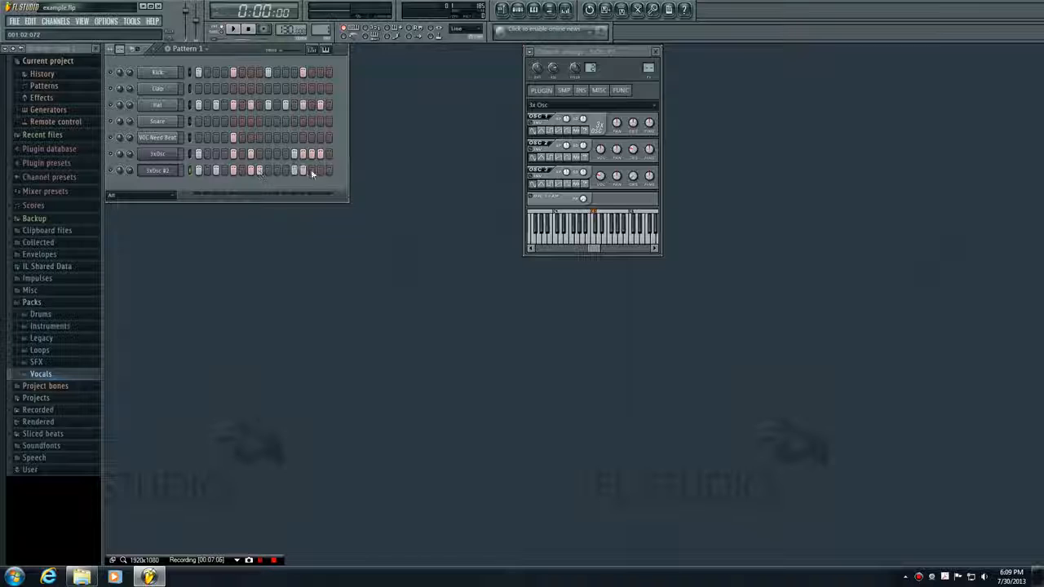
{"action": "left_click_drag", "start_coordinate": [321, 172], "coordinate": [198, 169]}
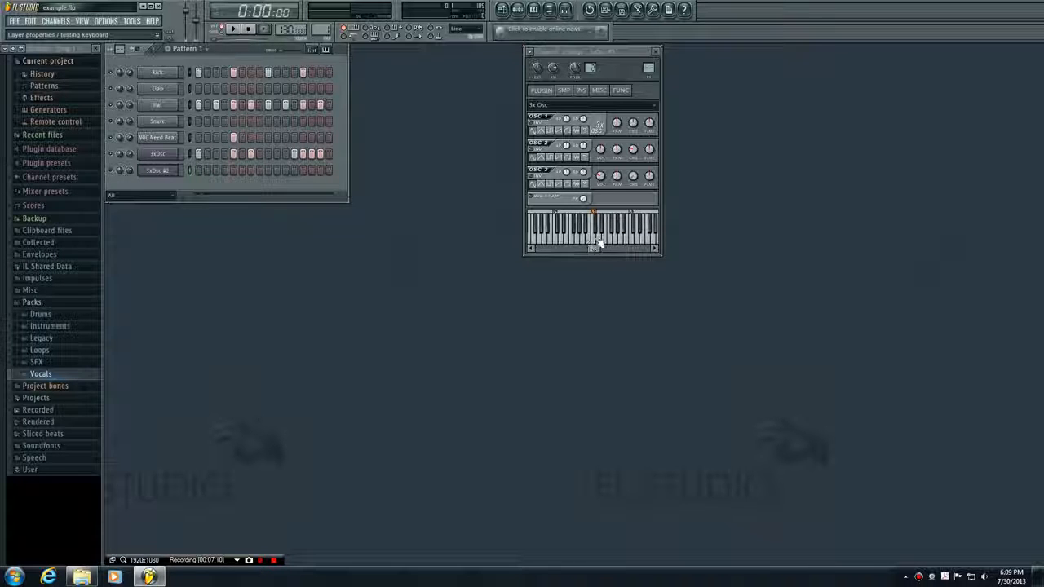
- Close the 3xOsc #2 channel settings and show the keyboard editor for the step notes
{"action": "left_click", "coordinate": [656, 51]}
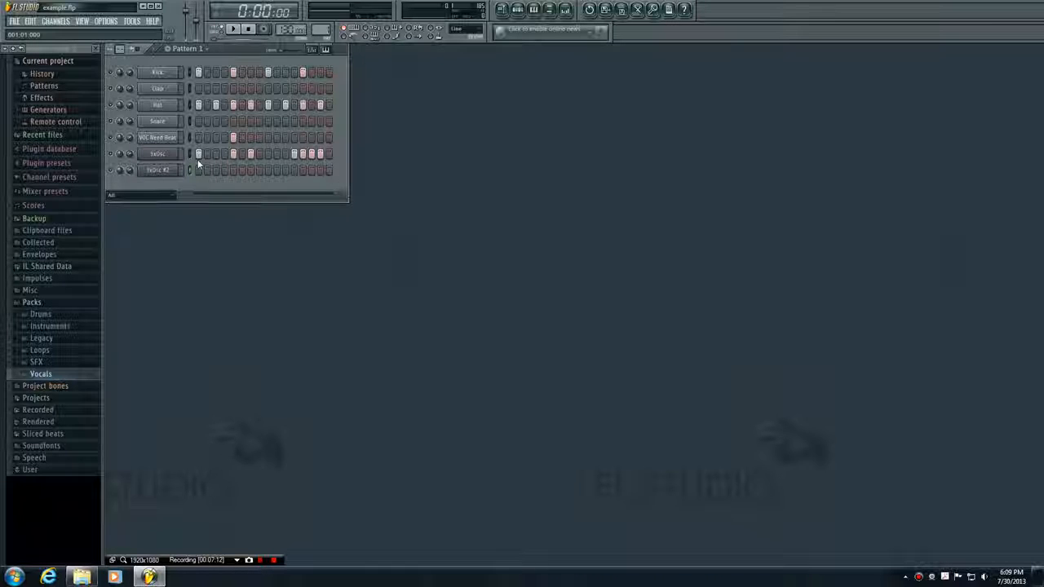
{"action": "left_click", "coordinate": [325, 50]}
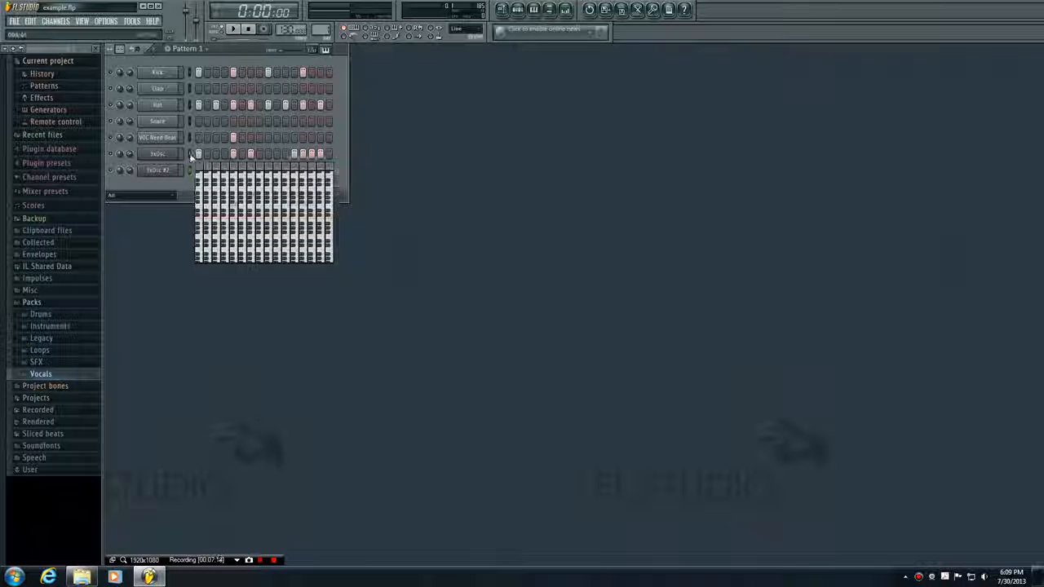